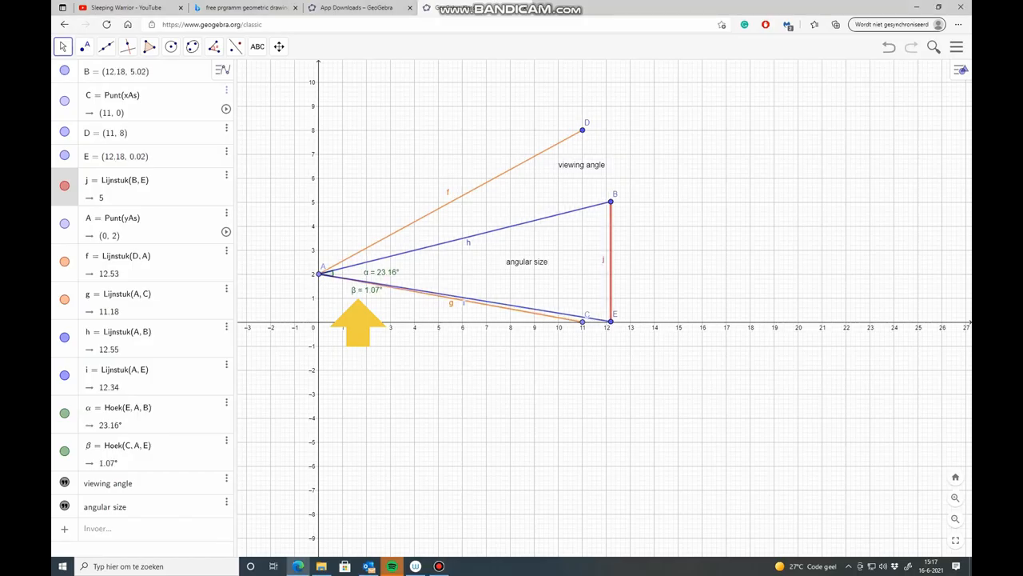
Drag segment BE rightward to x = 27, reducing α to 10.58° and β to 6.07°
{"action": "left_click_drag", "start_coordinate": [611, 260], "coordinate": [967, 263]}
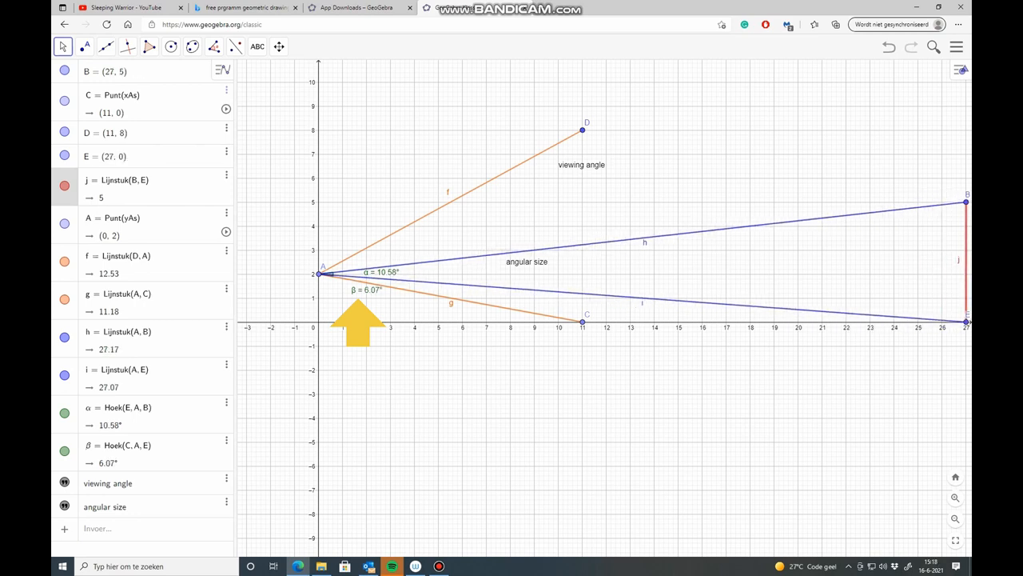